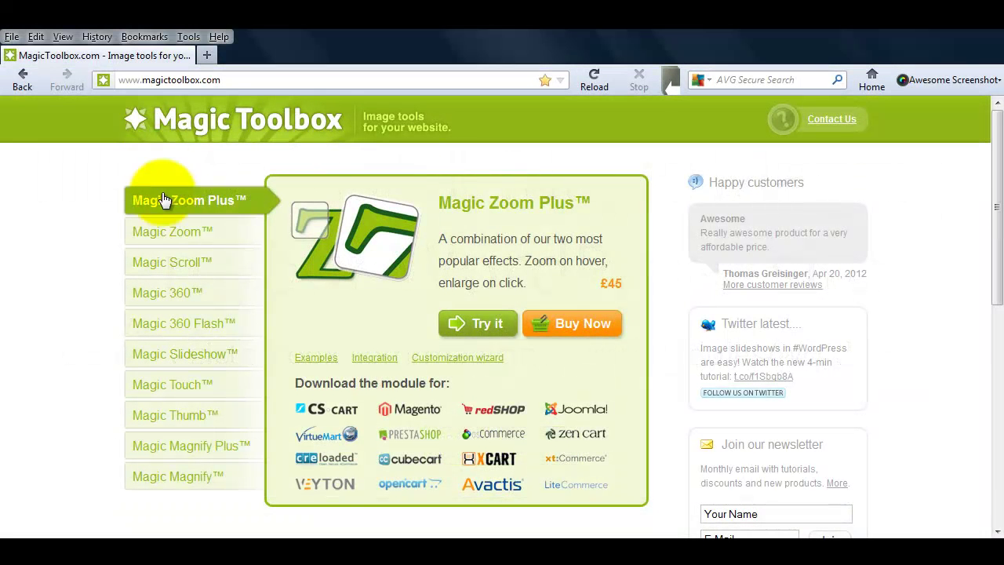
Download the Magic Magnify plugin for WordPress, saving the file mod_wordpress_magicmagnify.zip.
{"action": "left_click", "coordinate": [172, 476]}
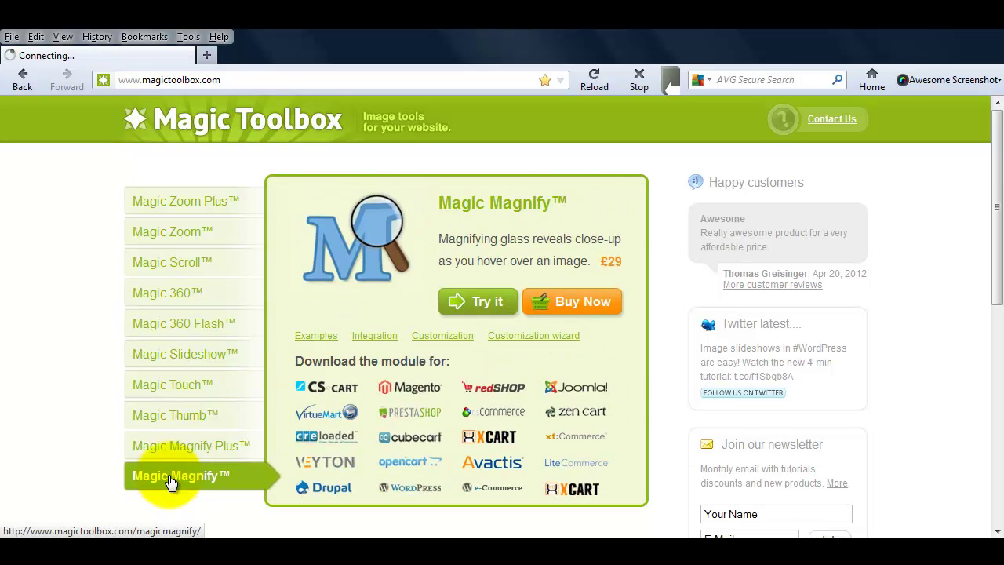
{"action": "scroll", "coordinate": [970, 509], "scroll_direction": "down", "scroll_amount": 5}
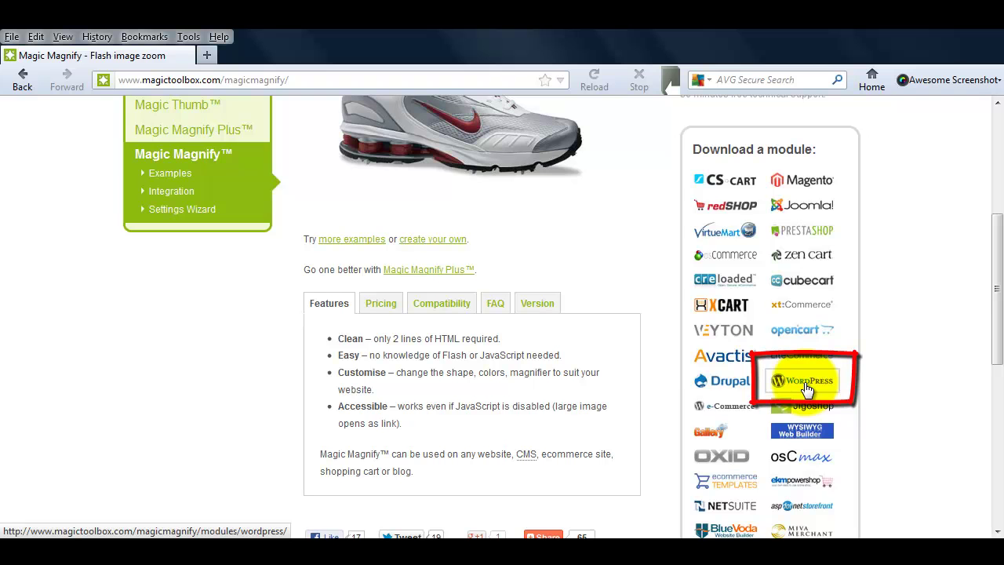
{"action": "left_click", "coordinate": [801, 382]}
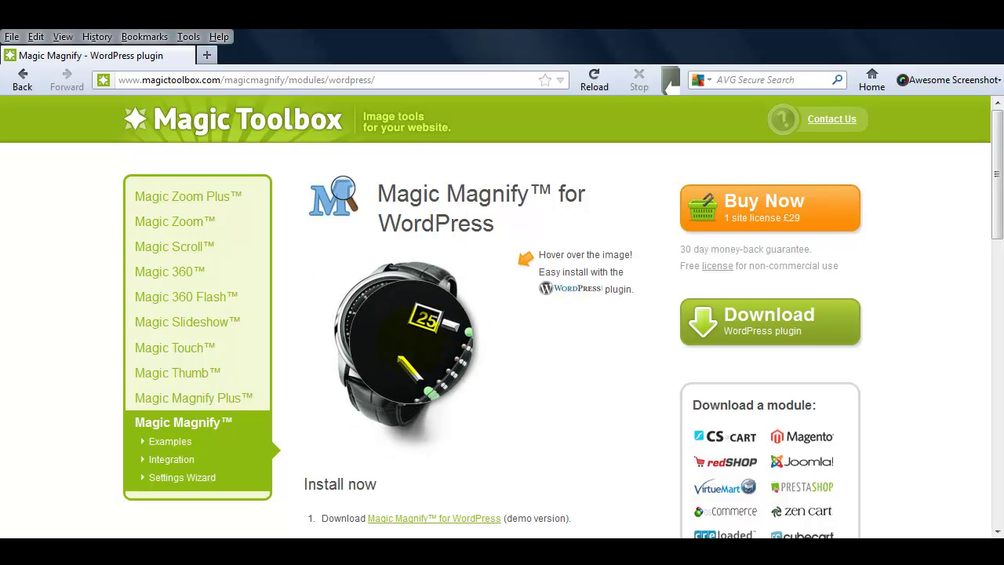
{"action": "left_click", "coordinate": [741, 335]}
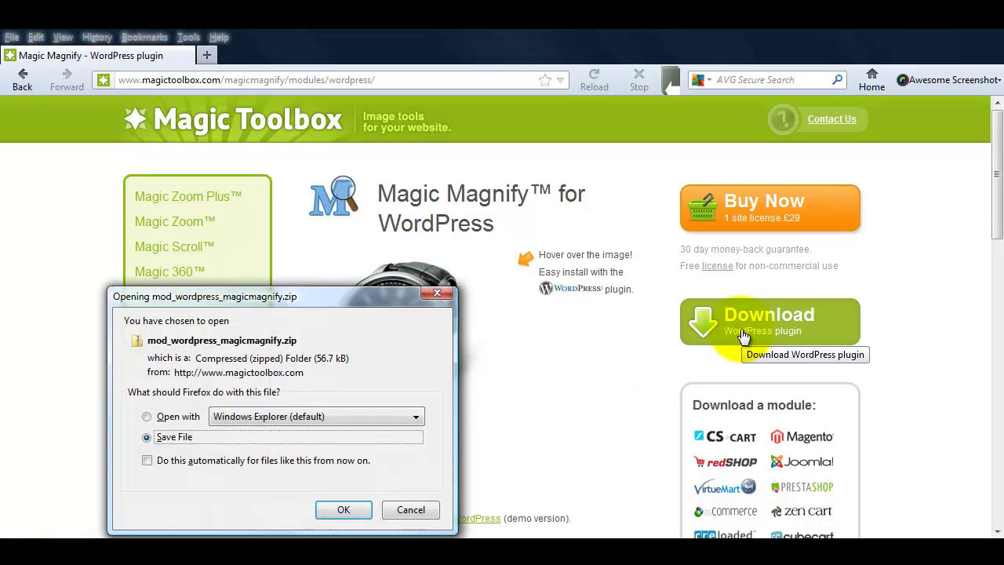
{"action": "left_click", "coordinate": [344, 510]}
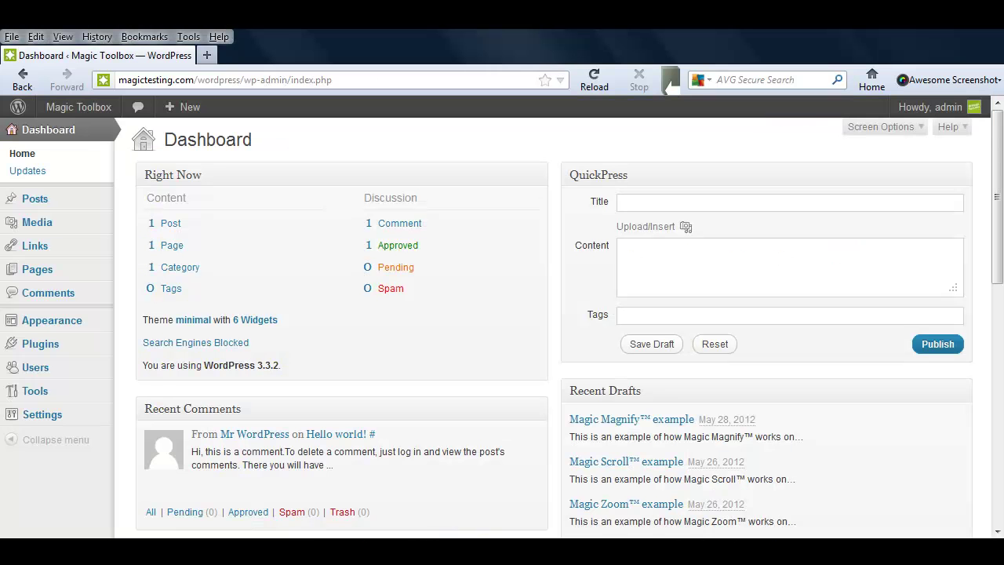
In the WordPress admin, install the plugin from mod_wordpress_magicmagnify.zip in the Downloads folder and activate it.
{"action": "left_click", "coordinate": [39, 359]}
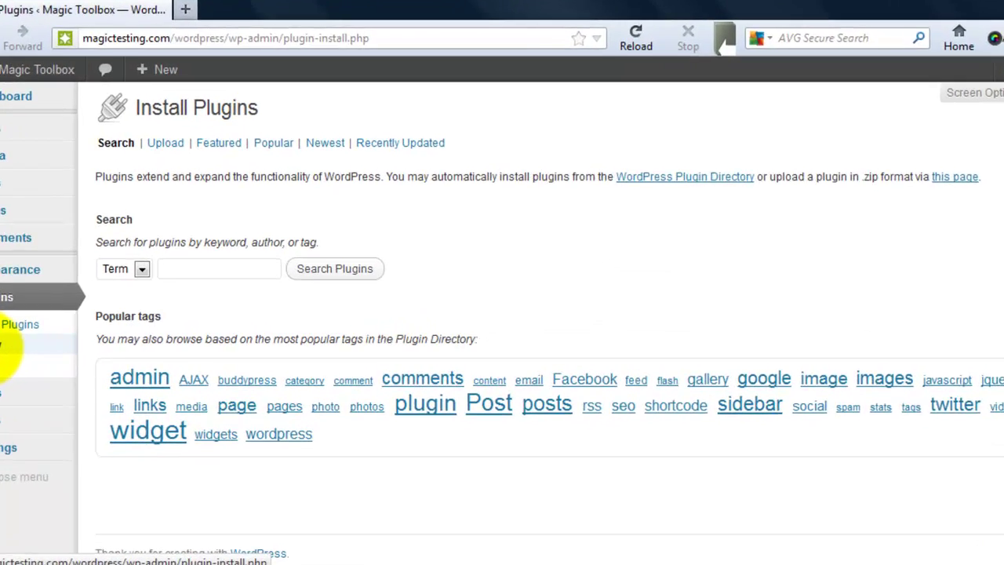
{"action": "left_click", "coordinate": [166, 142]}
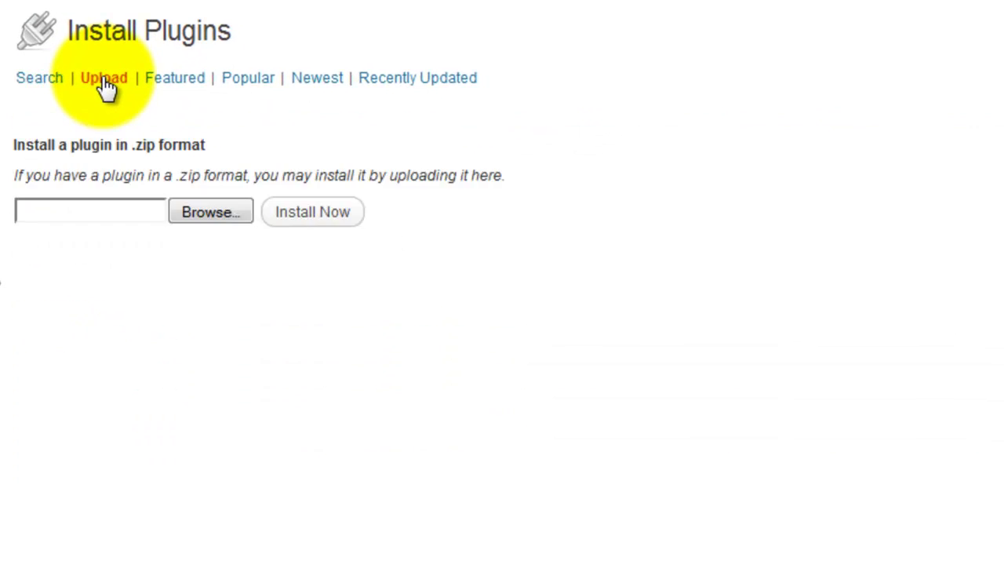
{"action": "left_click", "coordinate": [208, 212]}
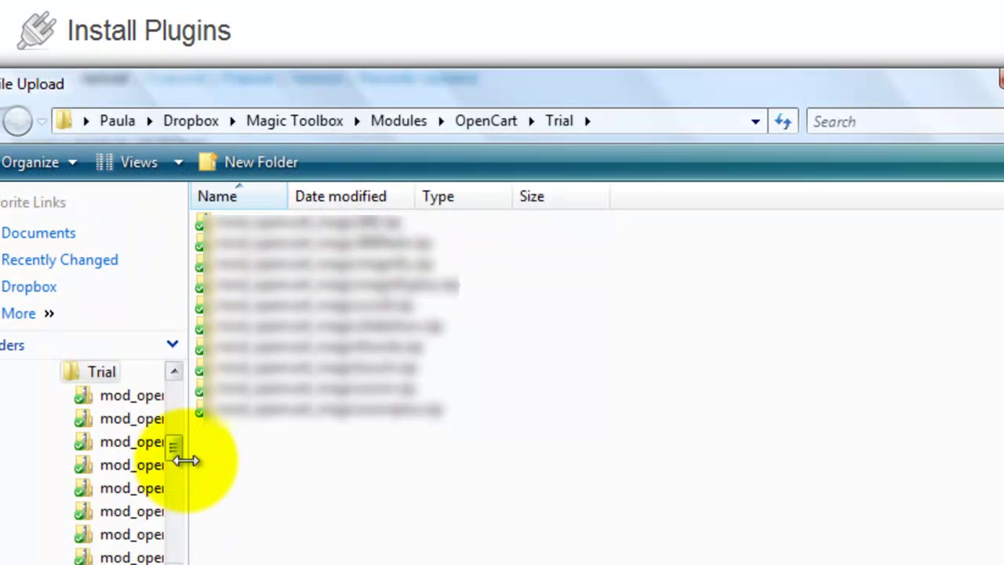
{"action": "left_click_drag", "start_coordinate": [186, 460], "coordinate": [175, 386]}
{"action": "left_click", "coordinate": [50, 512]}
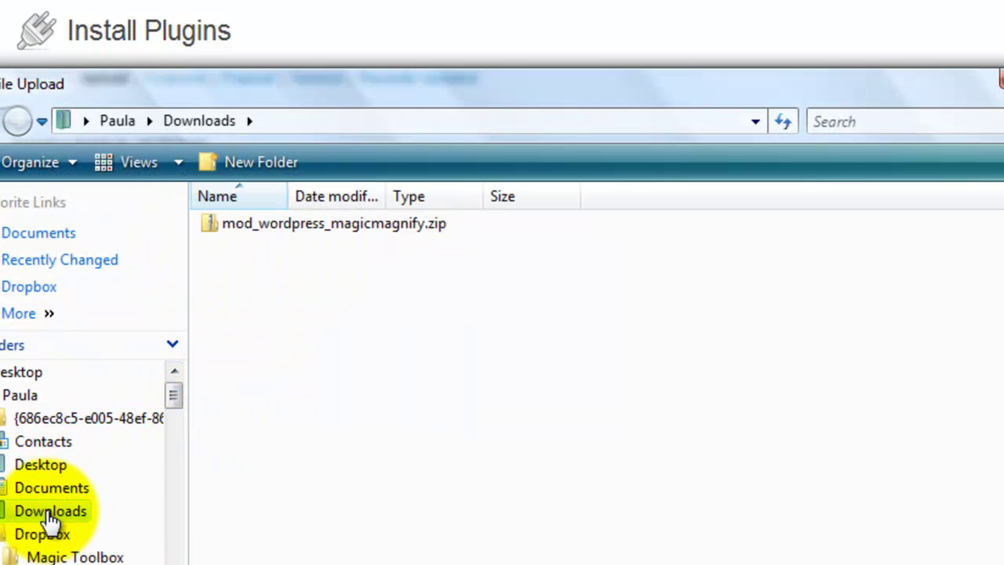
{"action": "left_click", "coordinate": [253, 228]}
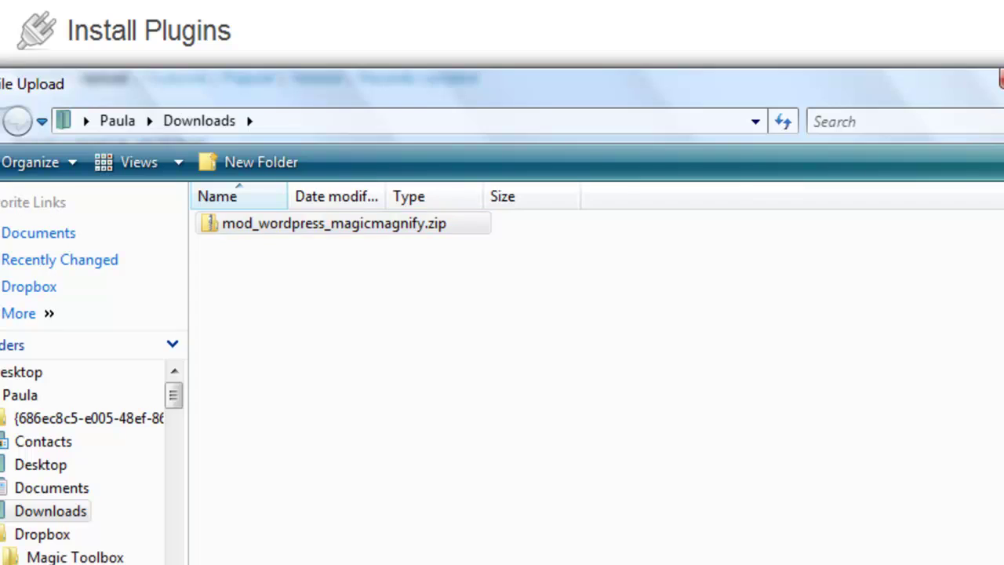
{"action": "left_click", "coordinate": [703, 550]}
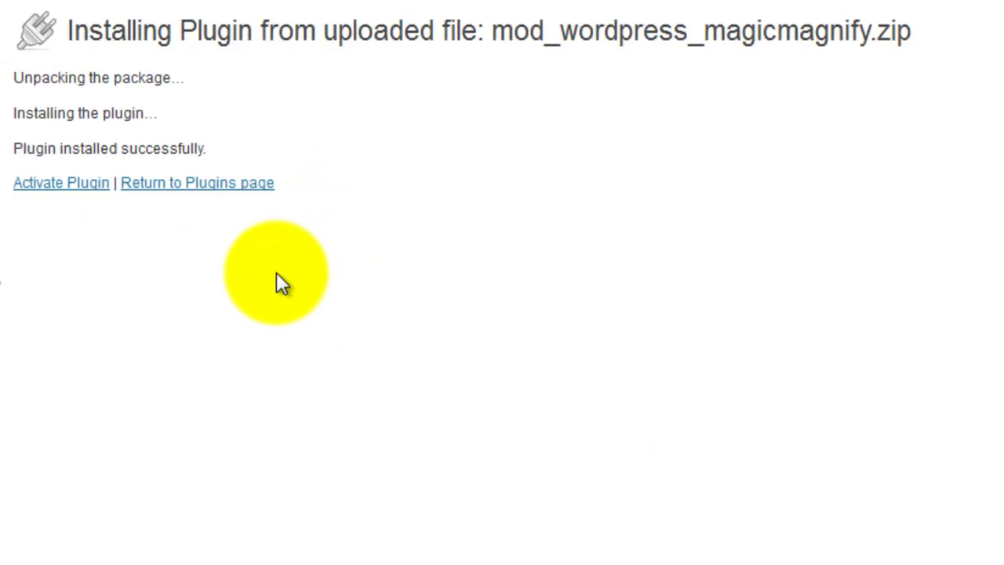
{"action": "left_click", "coordinate": [72, 196]}
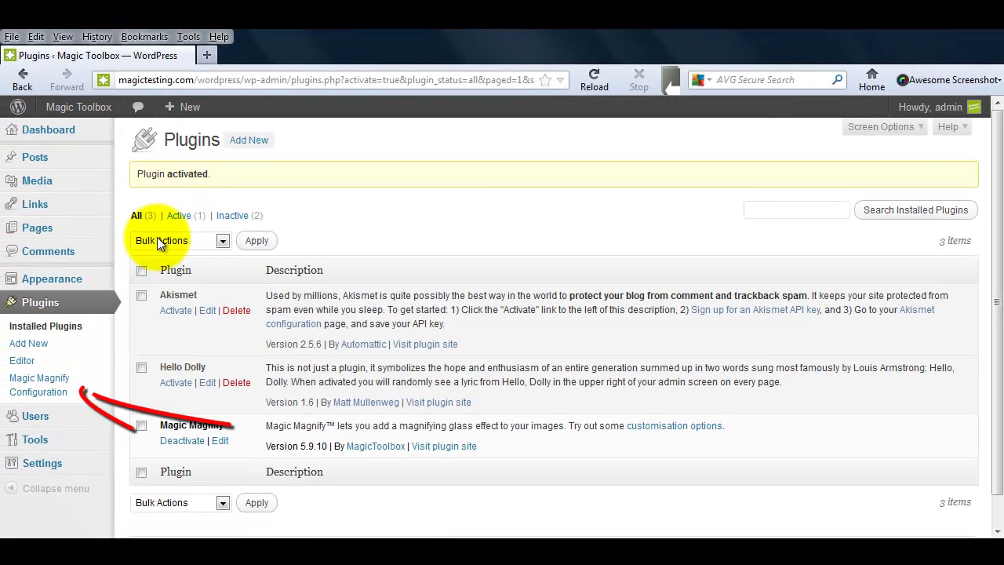
Open the draft post "Magic Magnify™ example" for editing.
{"action": "mouse_move", "coordinate": [37, 229]}
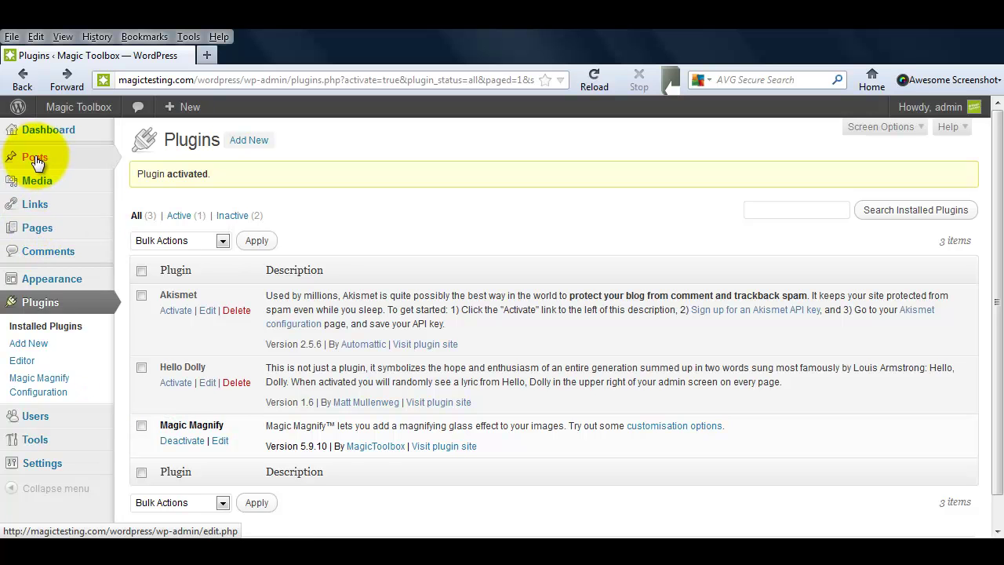
{"action": "mouse_move", "coordinate": [34, 160]}
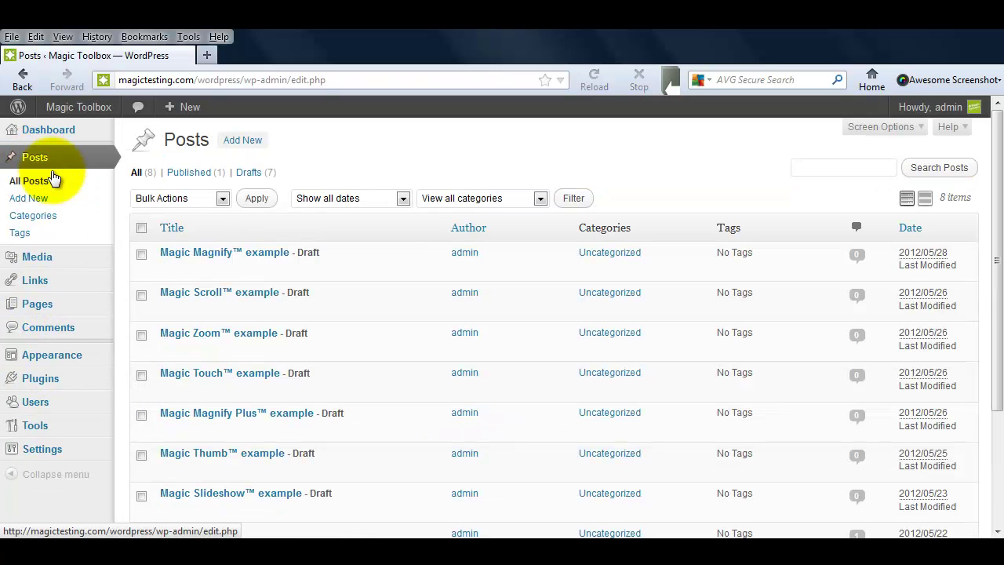
{"action": "left_click", "coordinate": [204, 255]}
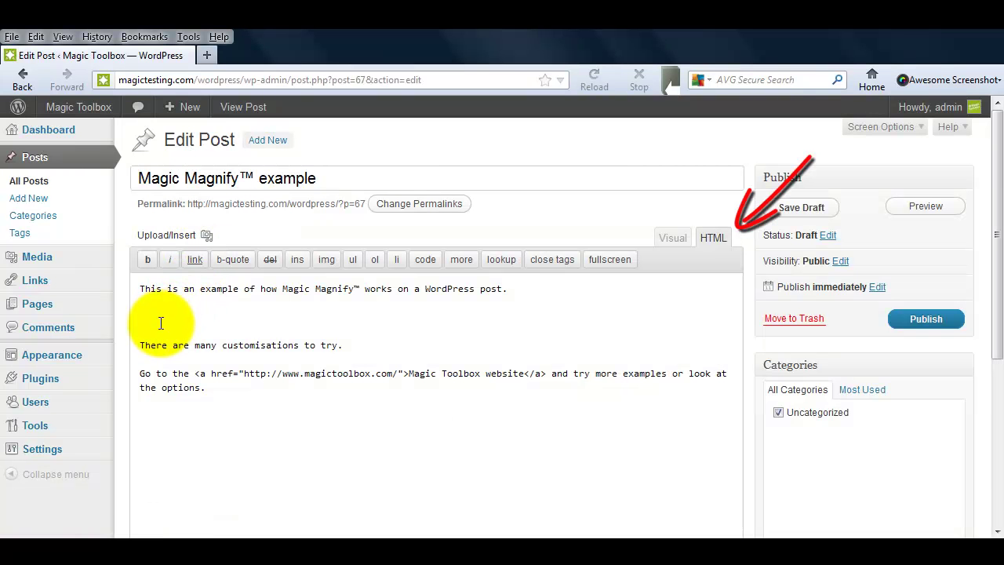
Insert the shoe_large image from the Media Library into the post at Medium size (300 × 218), linked to its full file.
{"action": "left_click", "coordinate": [202, 235]}
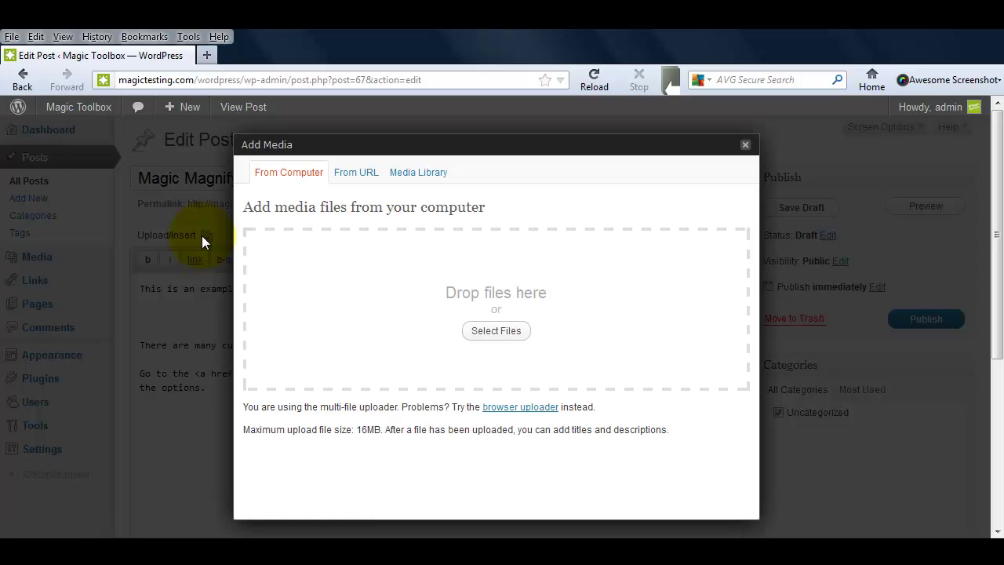
{"action": "left_click", "coordinate": [417, 173]}
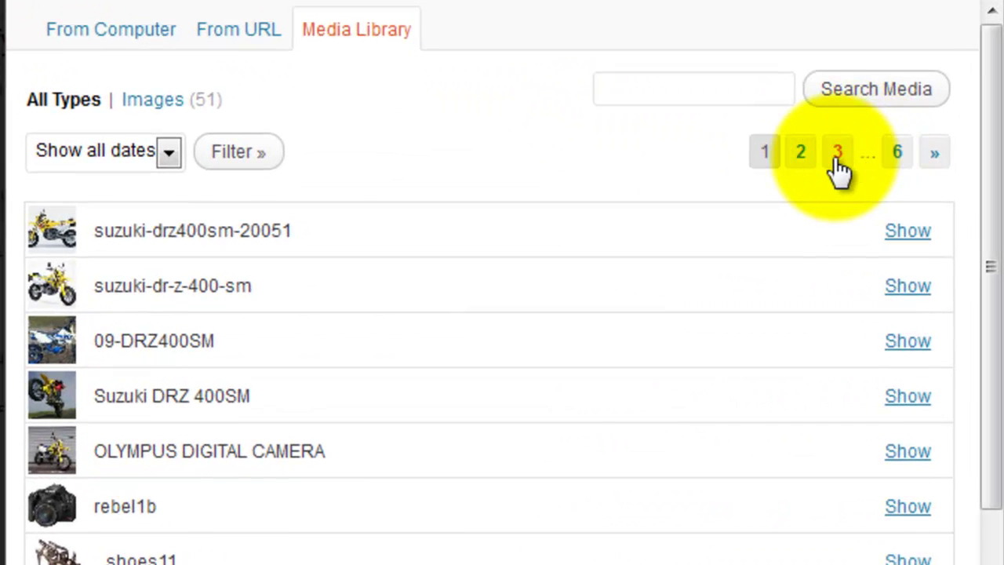
{"action": "left_click", "coordinate": [837, 157]}
{"action": "left_click", "coordinate": [906, 396]}
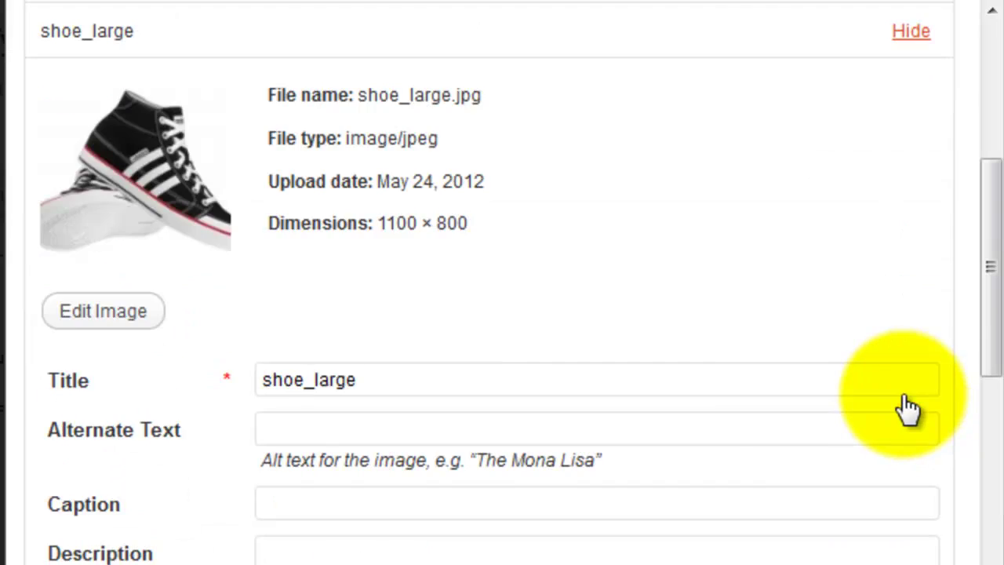
{"action": "scroll", "coordinate": [774, 385], "scroll_direction": "down", "scroll_amount": 4}
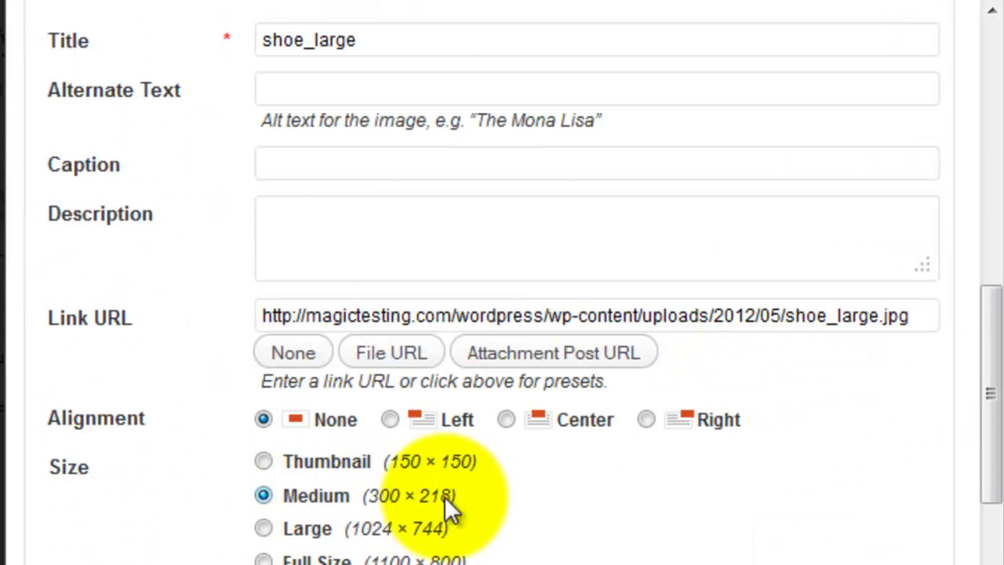
{"action": "scroll", "coordinate": [443, 496], "scroll_direction": "down", "scroll_amount": 2}
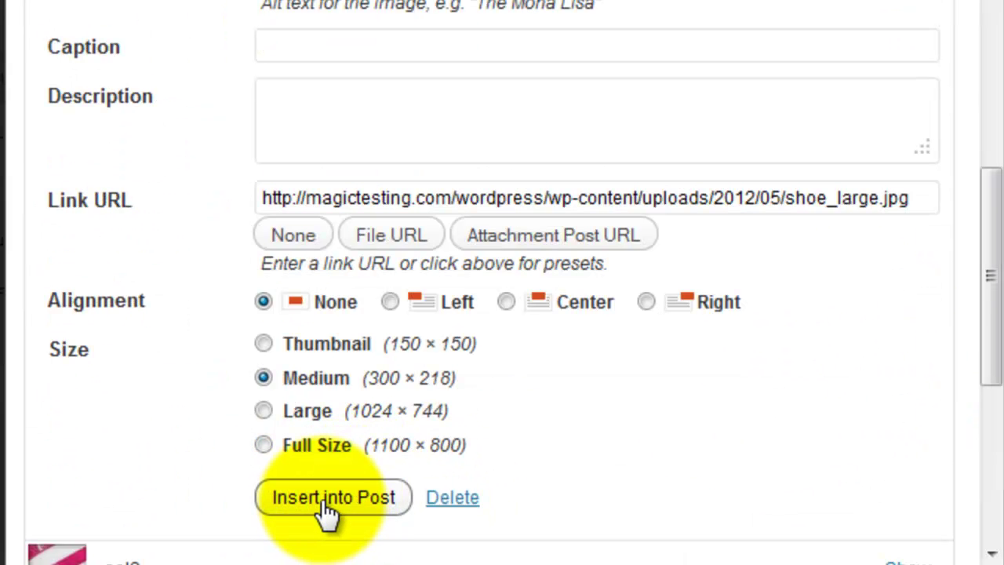
{"action": "left_click", "coordinate": [325, 502]}
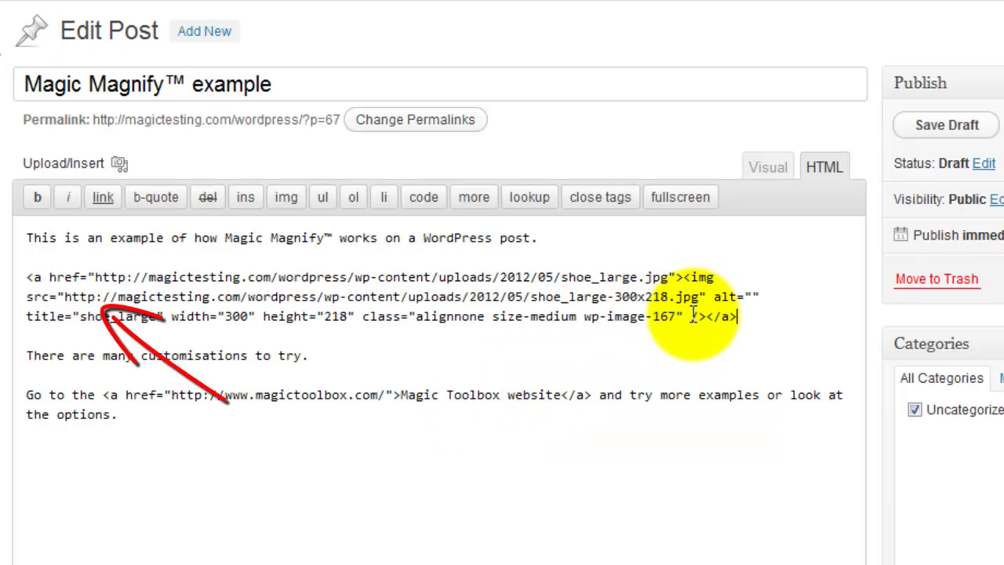
Remove the class attribute from the shoe image tag, add class="MagicMagnify" to its enclosing link, and save the draft.
{"action": "left_click_drag", "start_coordinate": [683, 316], "coordinate": [363, 316]}
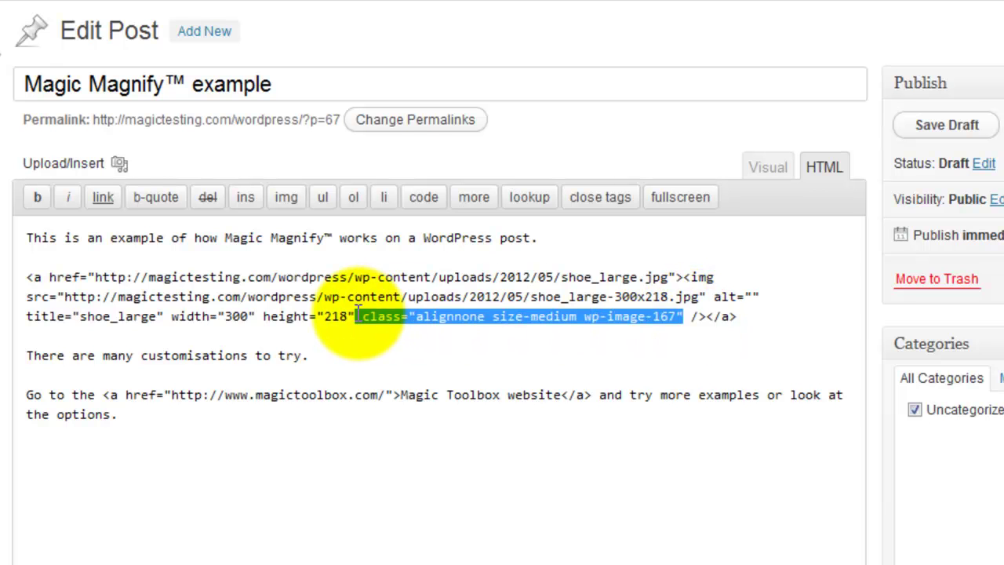
{"action": "key", "text": "Delete"}
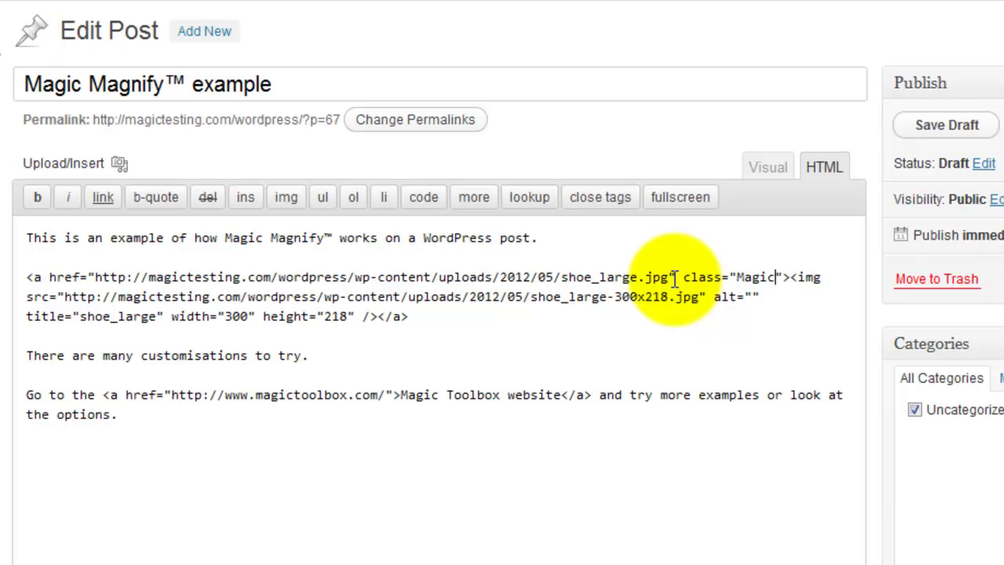
{"action": "type", "text": "agnify"}
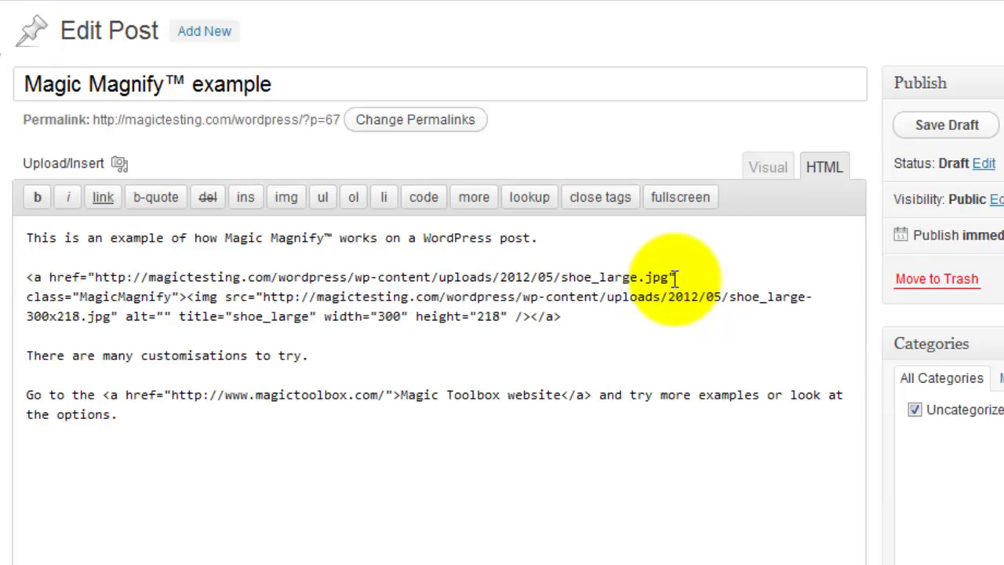
{"action": "left_click", "coordinate": [970, 127]}
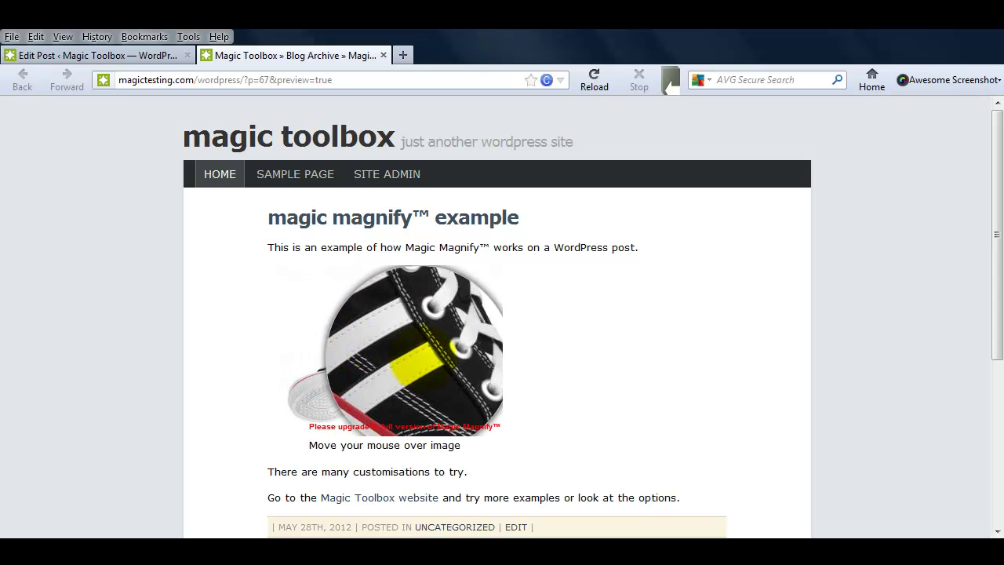
In the Magic Magnify configuration, set the magnifier border color to #f10c0c and the magnifier border thickness to 4 pixels.
{"action": "left_click", "coordinate": [129, 54]}
{"action": "left_click", "coordinate": [37, 380]}
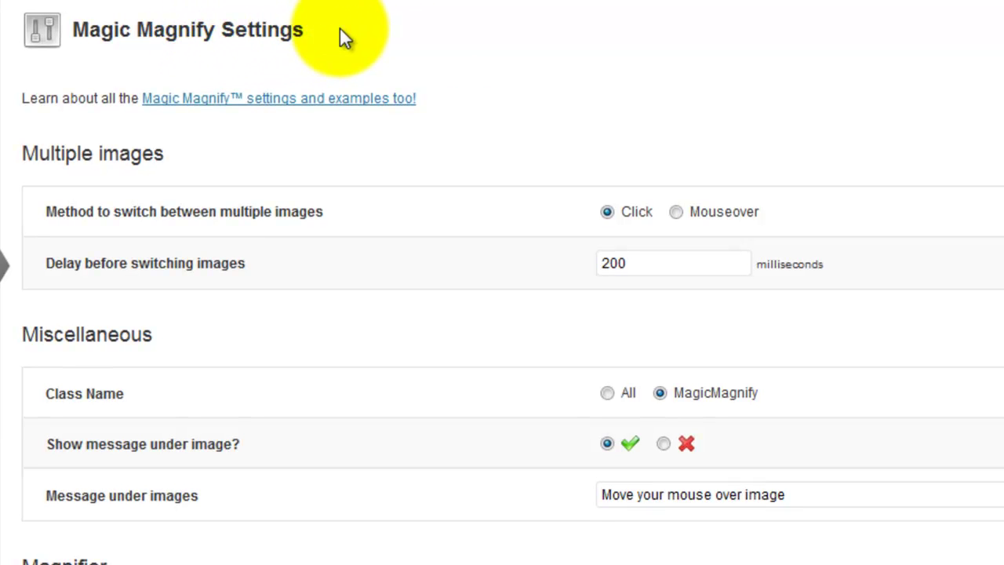
{"action": "scroll", "coordinate": [980, 184], "scroll_direction": "down", "scroll_amount": 2}
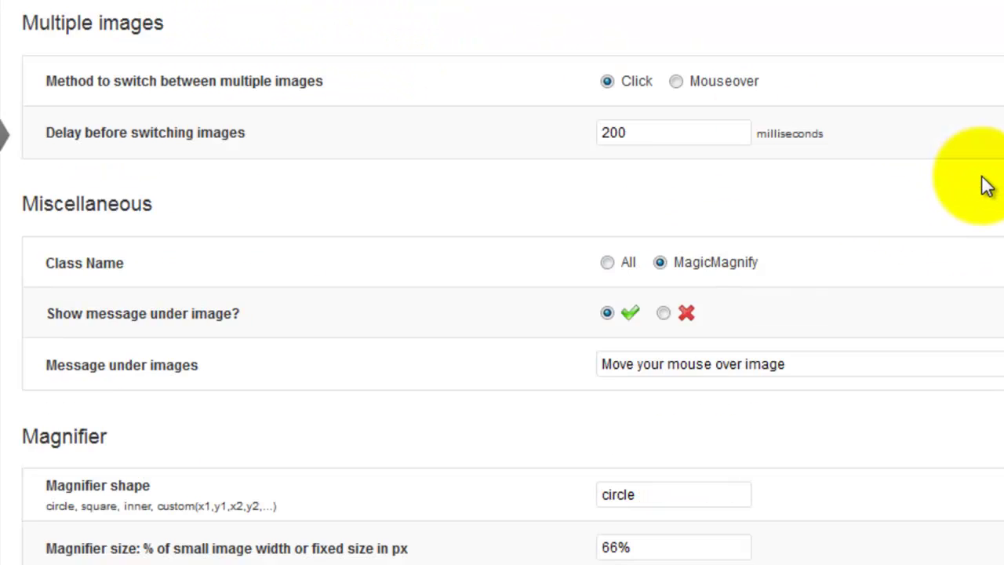
{"action": "scroll", "coordinate": [987, 185], "scroll_direction": "down", "scroll_amount": 2}
{"action": "scroll", "coordinate": [987, 185], "scroll_direction": "down", "scroll_amount": 3}
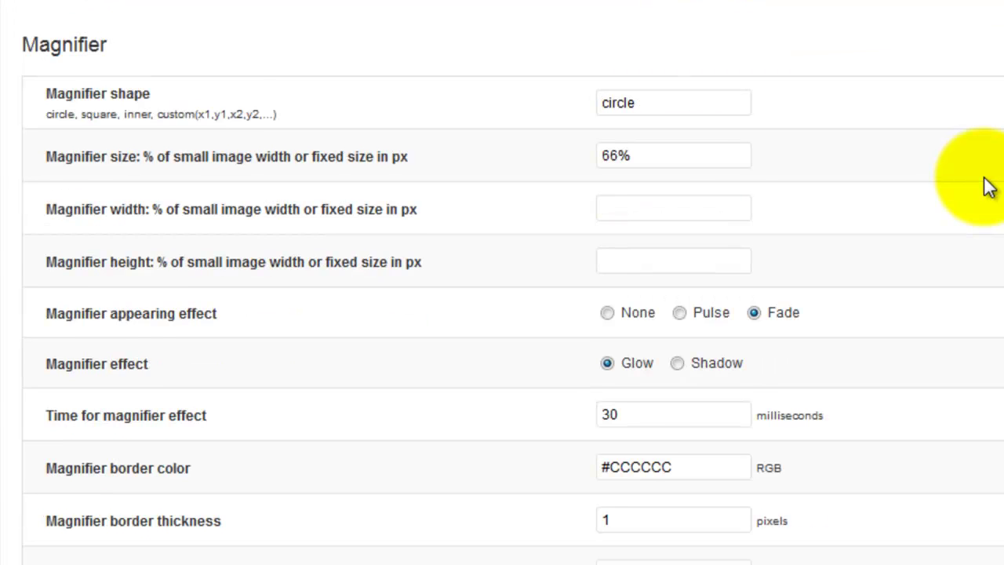
{"action": "scroll", "coordinate": [986, 186], "scroll_direction": "down", "scroll_amount": 2}
{"action": "scroll", "coordinate": [987, 185], "scroll_direction": "down", "scroll_amount": 2}
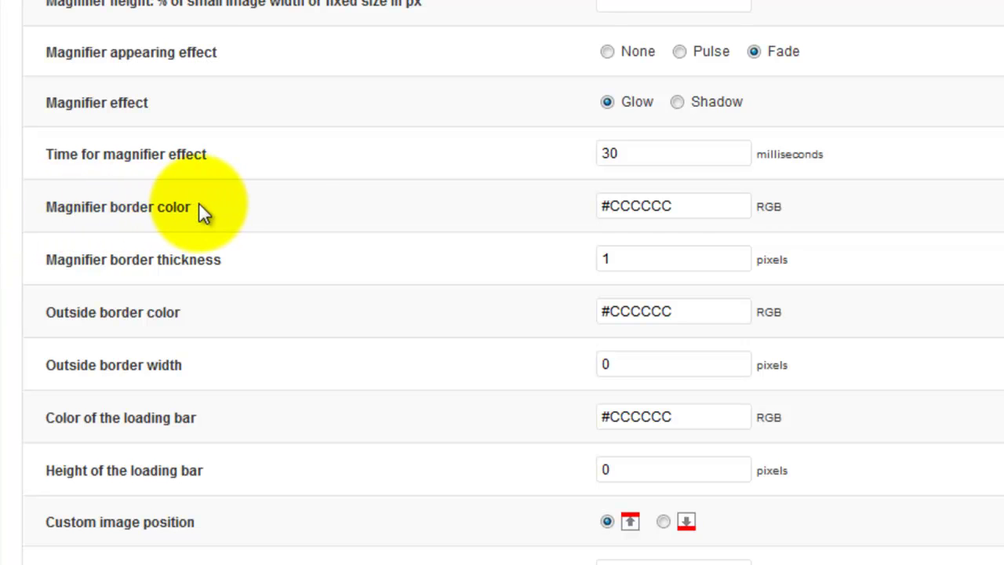
{"action": "left_click_drag", "start_coordinate": [685, 204], "coordinate": [613, 200]}
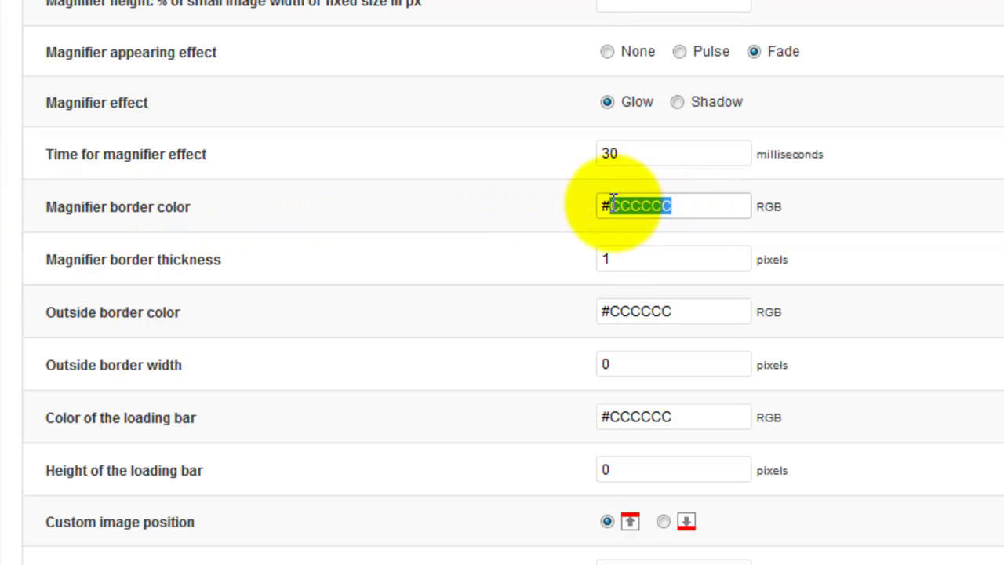
{"action": "type", "text": "f10c0c"}
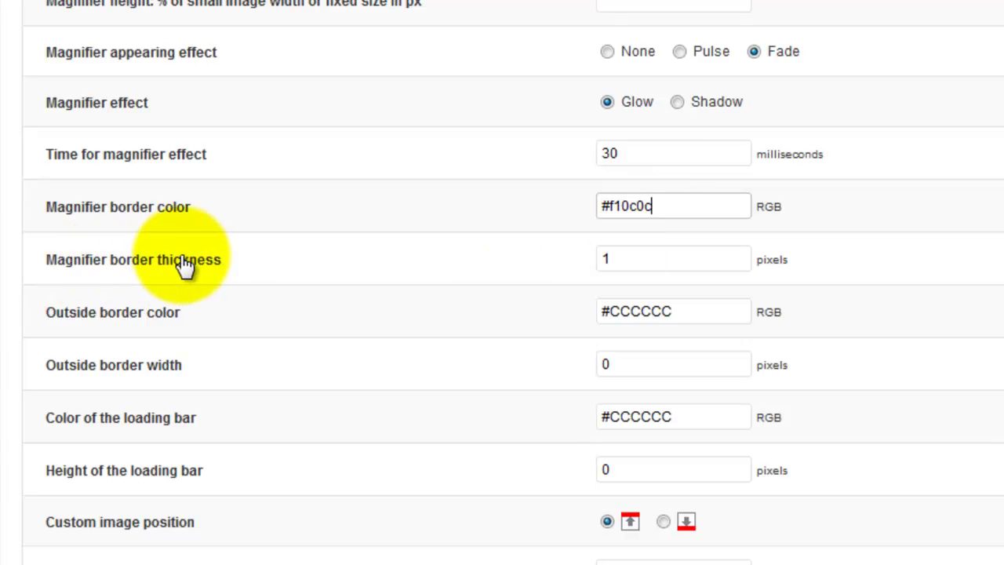
{"action": "left_click_drag", "start_coordinate": [617, 258], "coordinate": [596, 257]}
{"action": "type", "text": "4"}
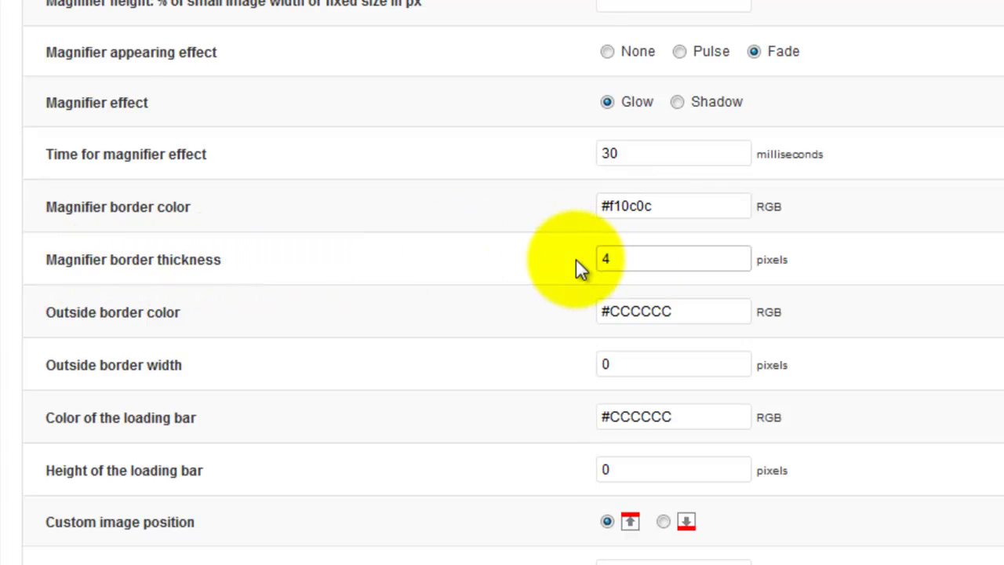
Set the blur effect of the main image when the magnifier is shown to 20 pixels and save the settings.
{"action": "scroll", "coordinate": [893, 254], "scroll_direction": "down", "scroll_amount": 8}
{"action": "scroll", "coordinate": [893, 254], "scroll_direction": "down", "scroll_amount": 2}
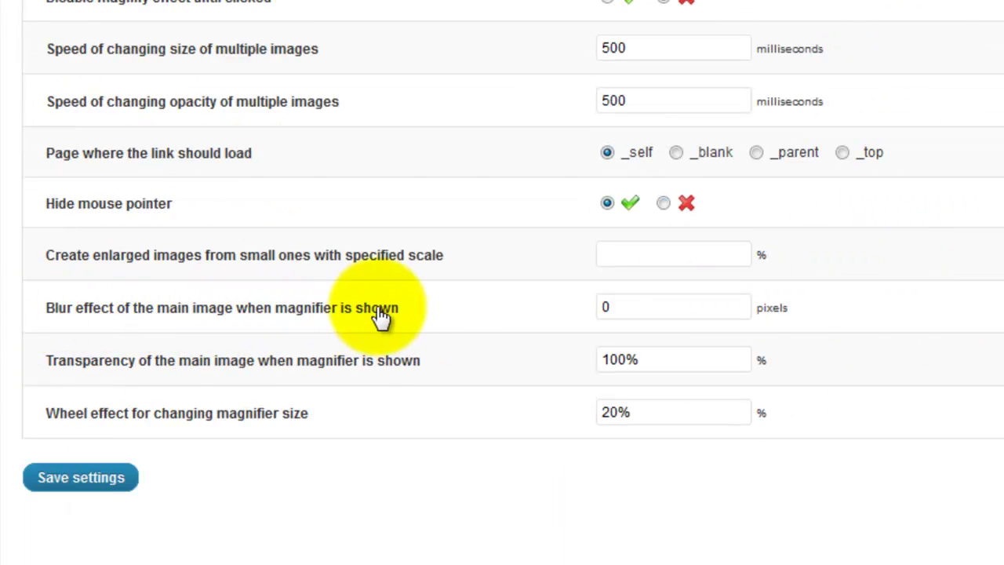
{"action": "left_click_drag", "start_coordinate": [634, 298], "coordinate": [573, 299]}
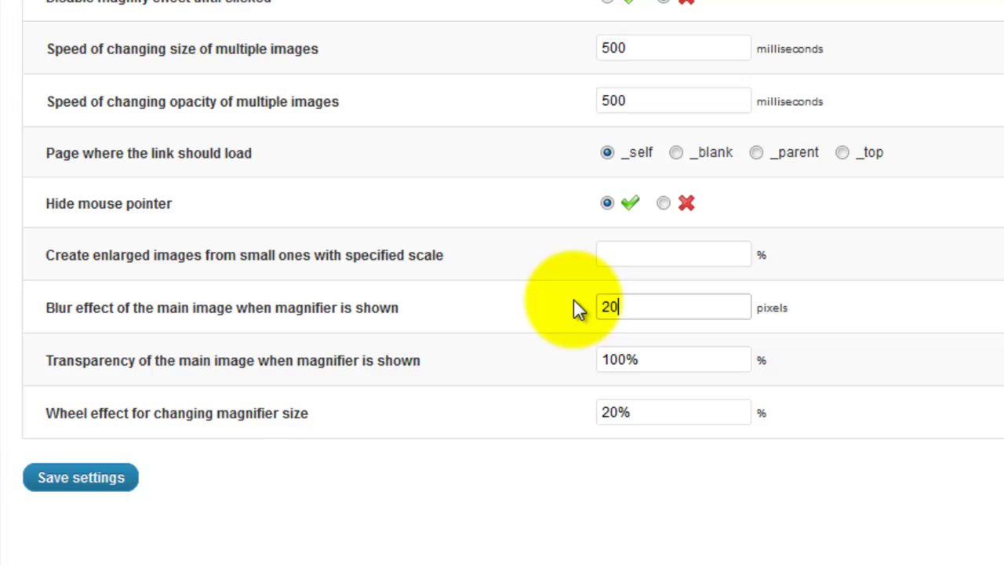
{"action": "left_click", "coordinate": [93, 480]}
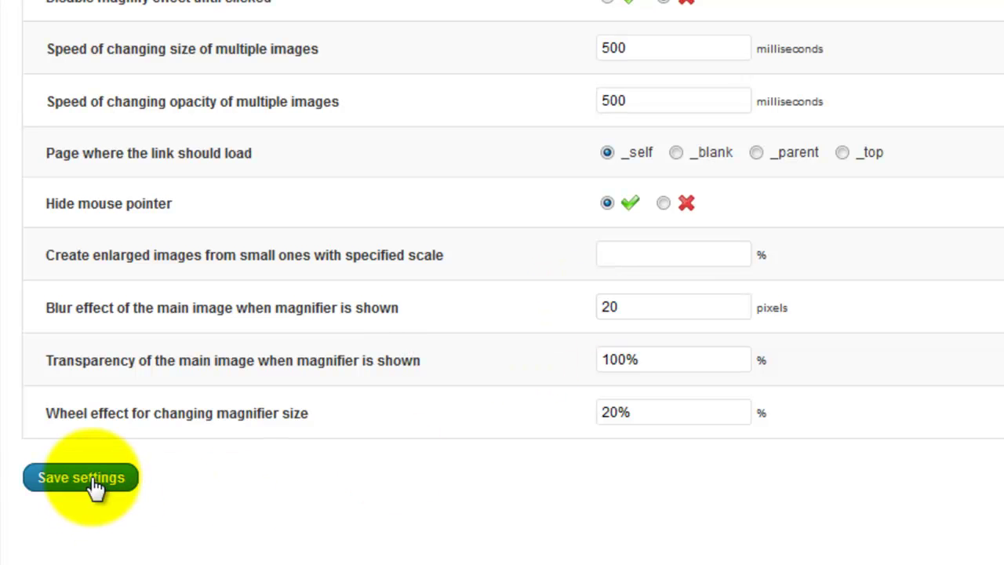
Switch to the magic magnify example post preview and reload it to check the saved settings on the shoe image.
{"action": "left_click", "coordinate": [255, 56]}
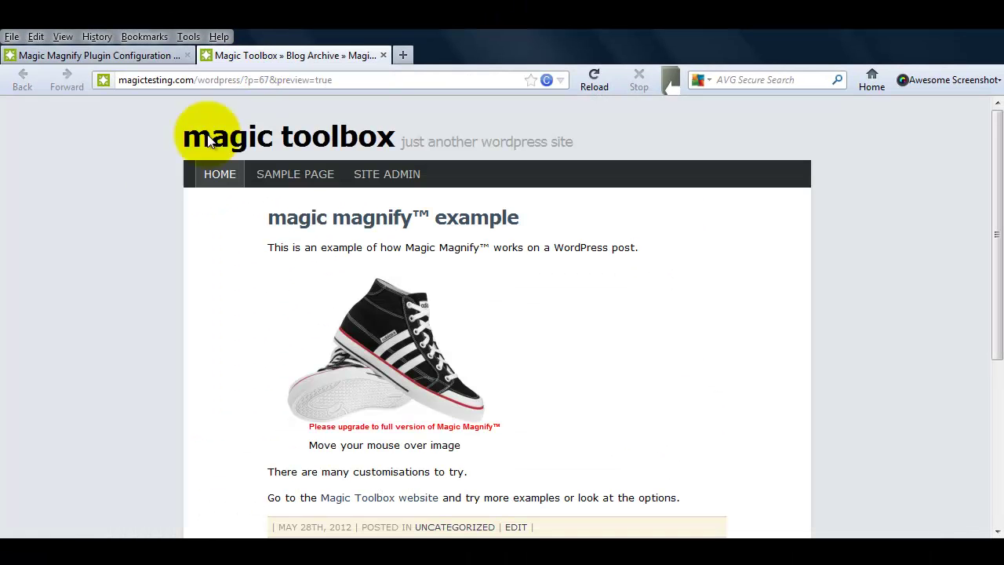
{"action": "right_click", "coordinate": [84, 194]}
{"action": "left_click", "coordinate": [130, 239]}
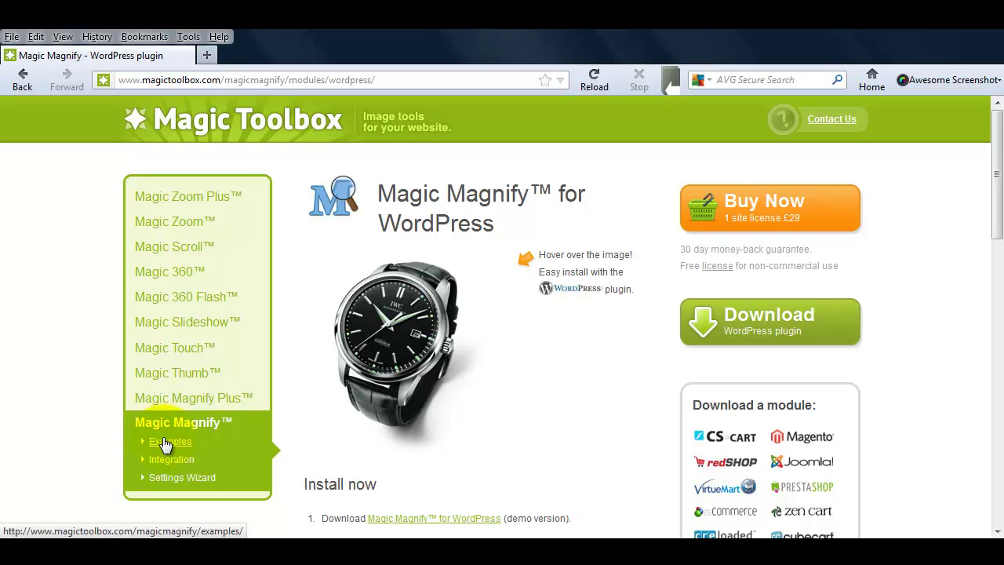
Open the Magic Magnify examples page on the Magic Toolbox website and look through the examples.
{"action": "left_click", "coordinate": [173, 446]}
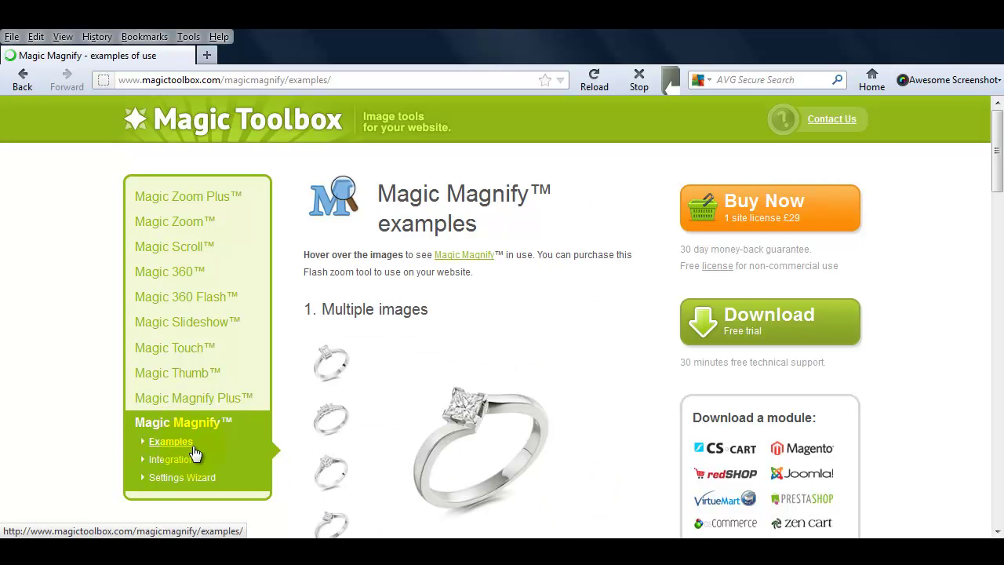
{"action": "left_click", "coordinate": [310, 299]}
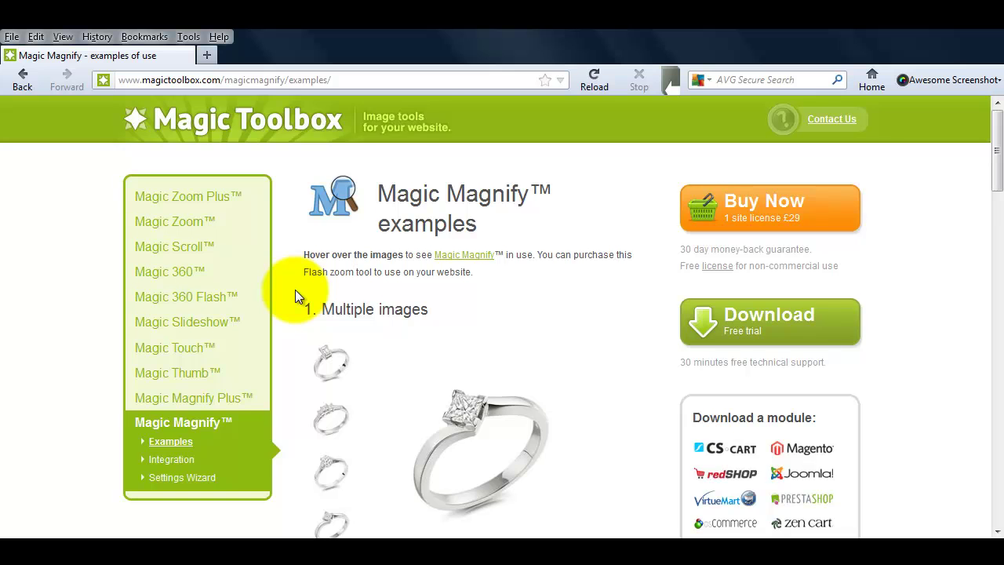
{"action": "scroll", "coordinate": [295, 289], "scroll_direction": "down", "scroll_amount": 10}
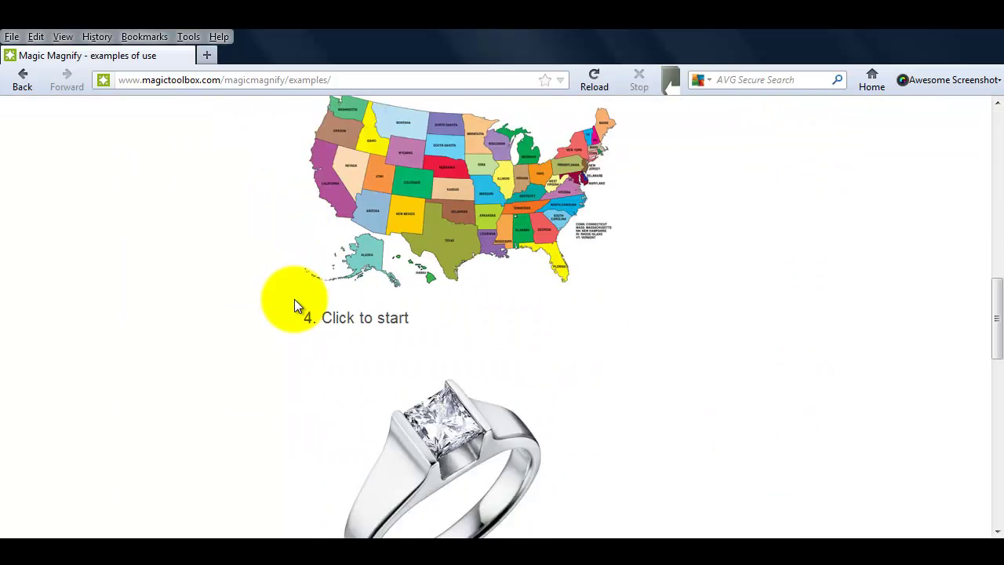
{"action": "scroll", "coordinate": [294, 307], "scroll_direction": "down", "scroll_amount": 10}
{"action": "scroll", "coordinate": [267, 479], "scroll_direction": "up", "scroll_amount": 20}
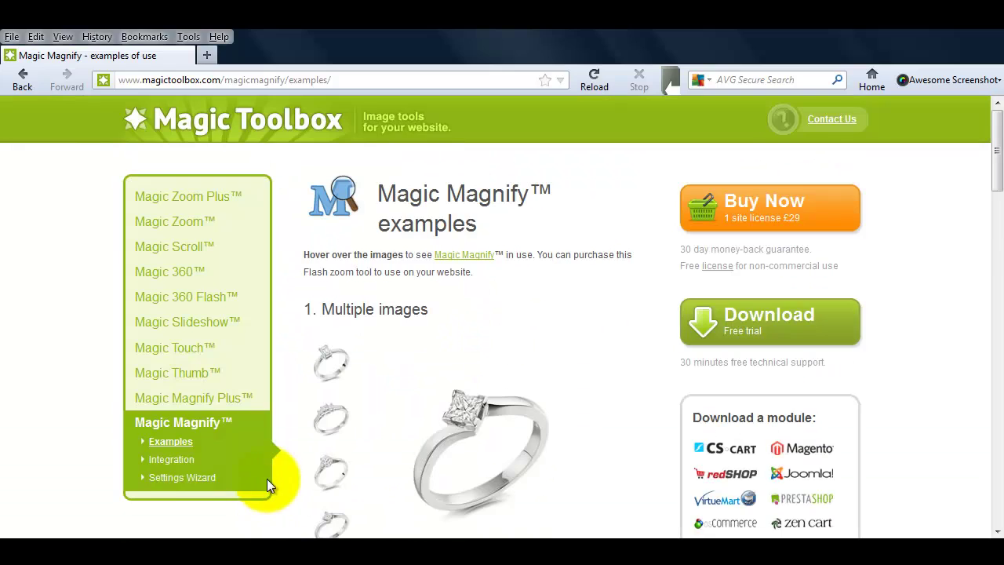
Open the Magic Magnify integration page and look through its installation and customization instructions.
{"action": "left_click", "coordinate": [171, 459]}
{"action": "scroll", "coordinate": [294, 432], "scroll_direction": "down", "scroll_amount": 4}
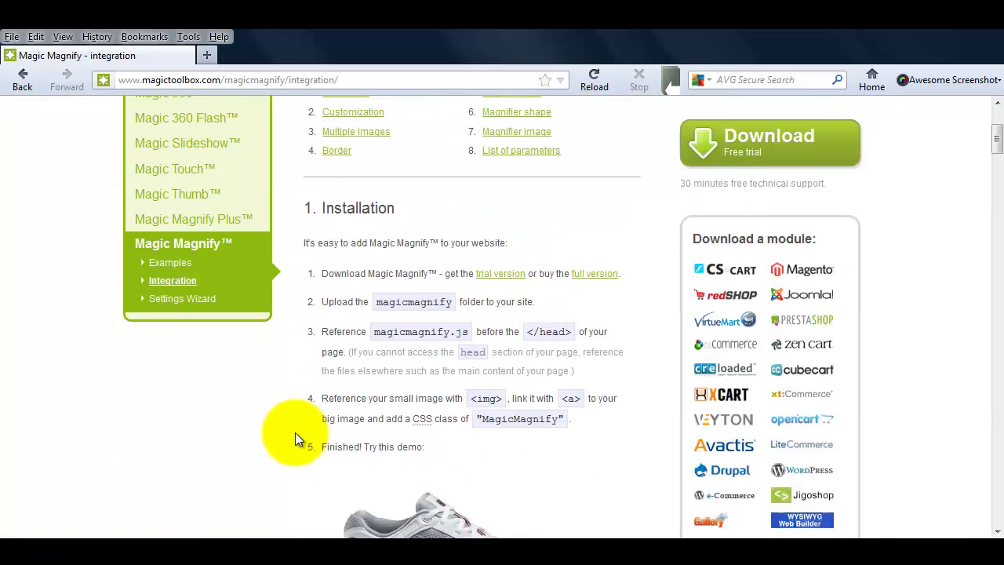
{"action": "scroll", "coordinate": [295, 432], "scroll_direction": "down", "scroll_amount": 20}
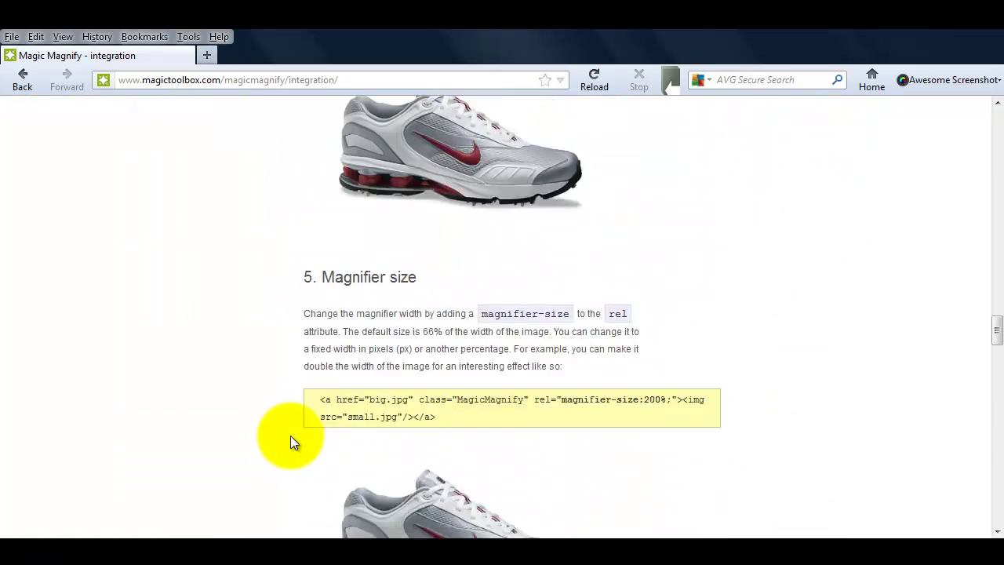
{"action": "scroll", "coordinate": [290, 435], "scroll_direction": "down", "scroll_amount": 15}
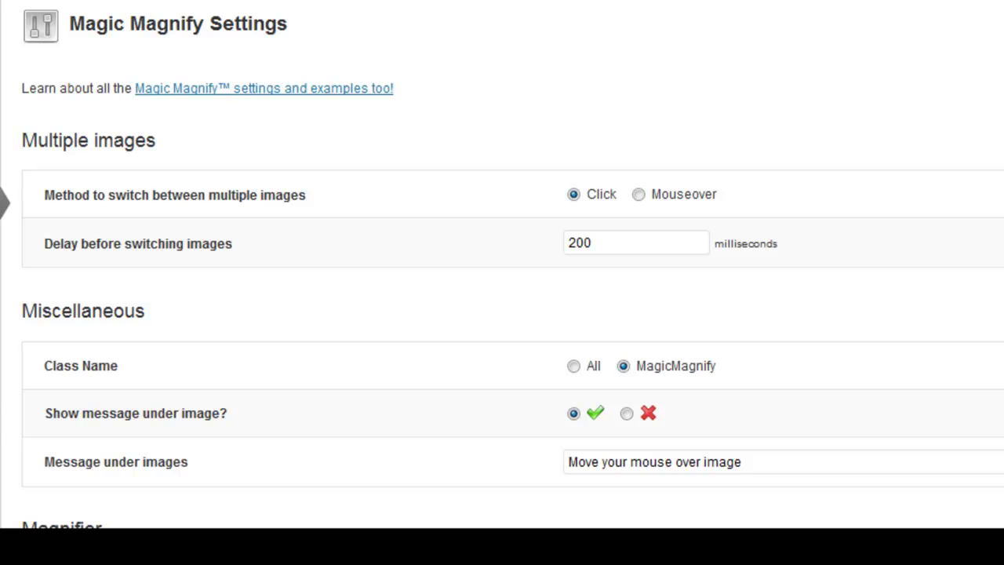
Review the Magic Magnify Settings in WordPress, from the multiple images options through the magnifier options.
{"action": "scroll", "coordinate": [502, 282], "scroll_direction": "down", "scroll_amount": 20}
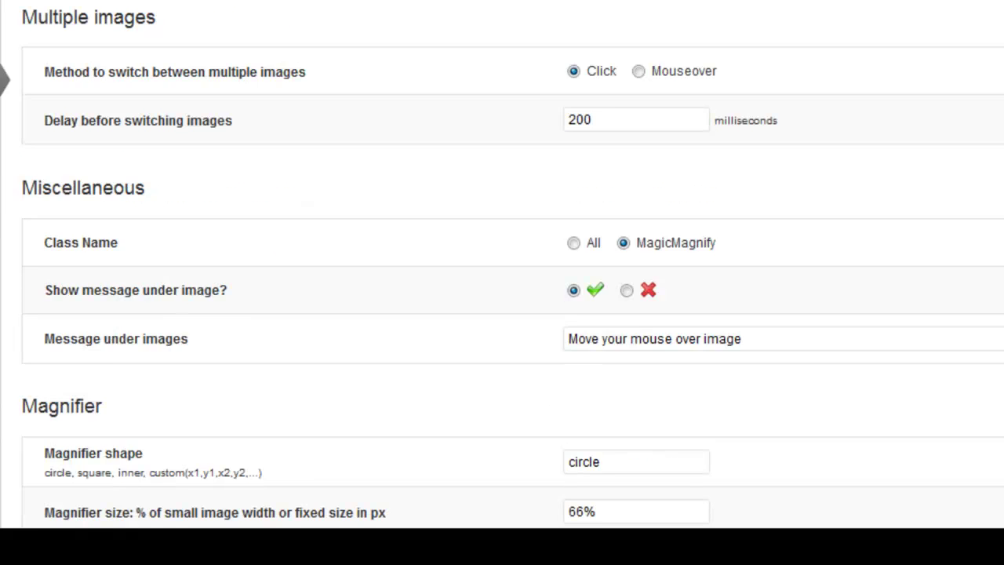